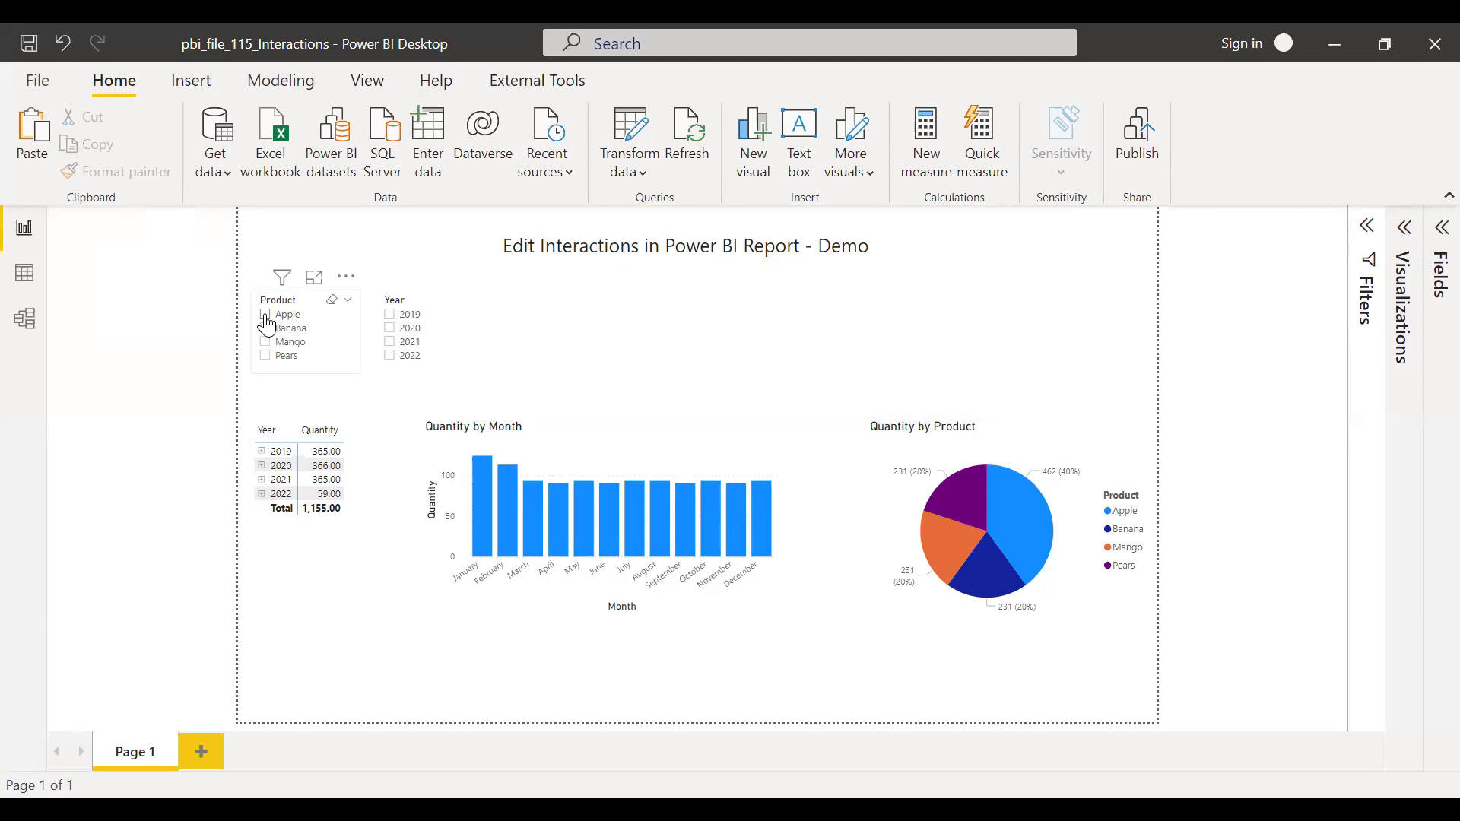
Clear the Apple filter so all products show (1,155), then reselect the Product slicer's format options.
click(265, 316)
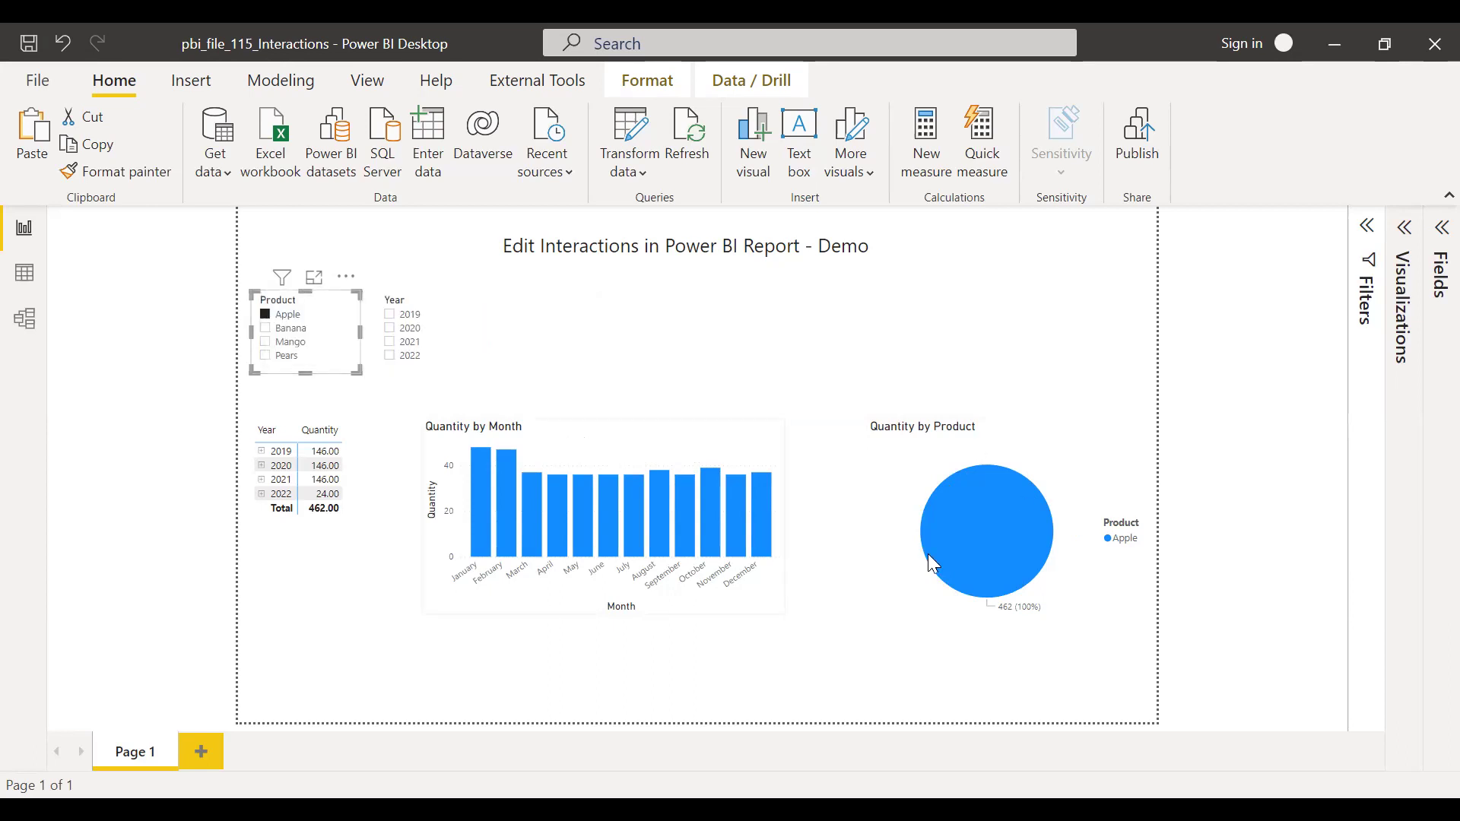
mouse_move(1102, 476)
mouse_move(306, 300)
click(334, 301)
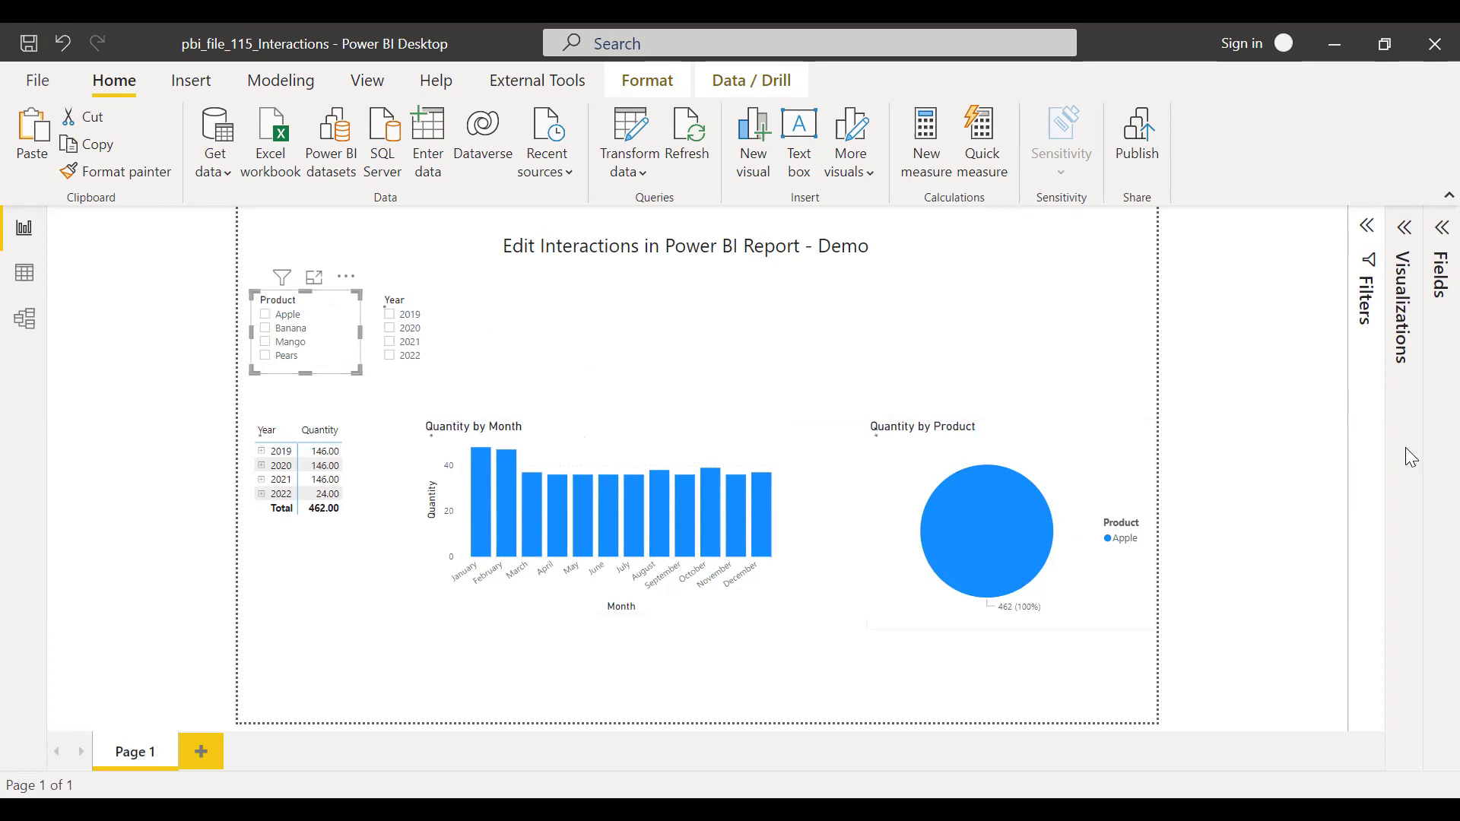
click(1238, 369)
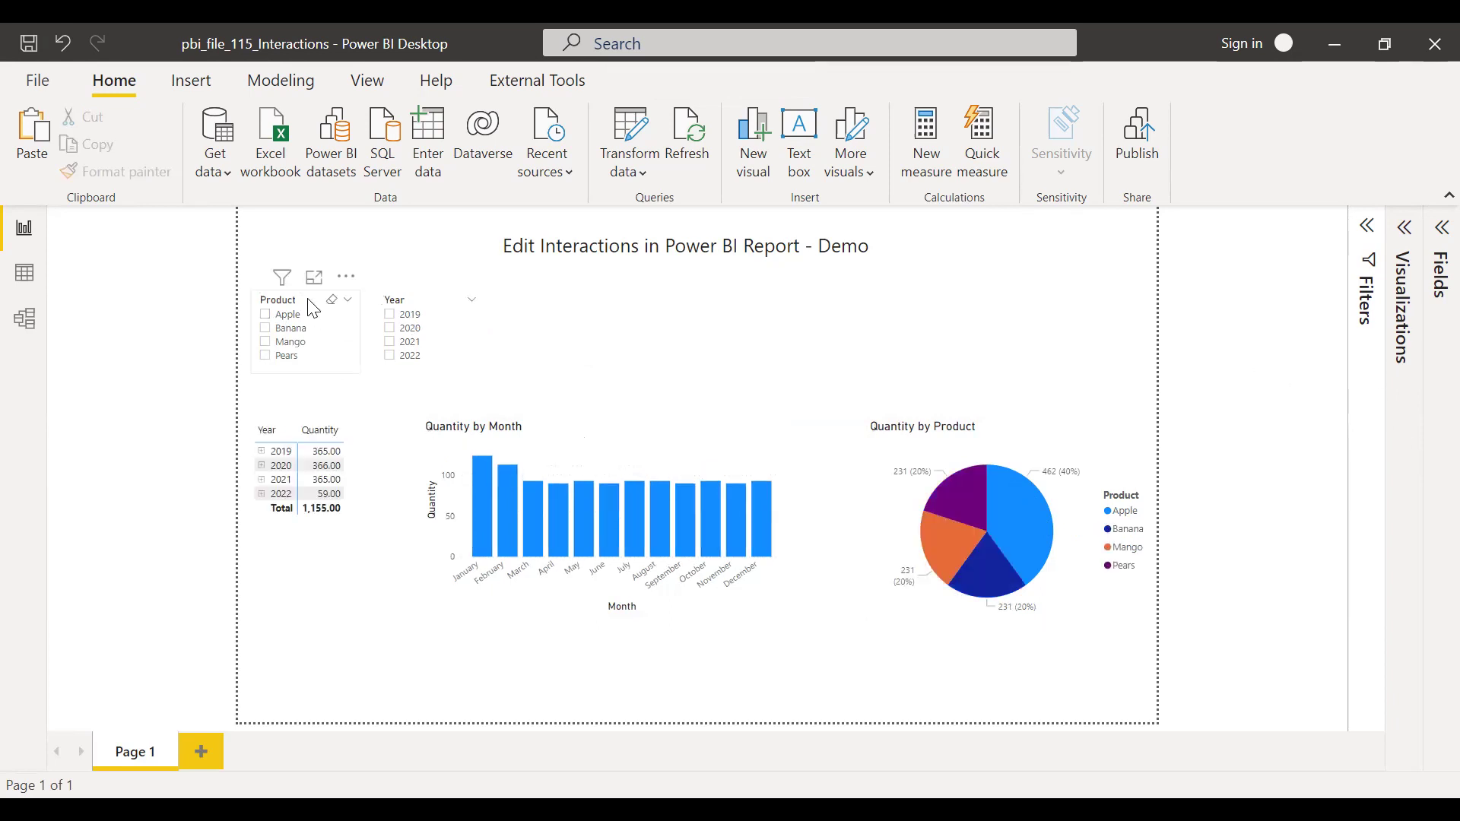
mouse_move(299, 326)
click(297, 305)
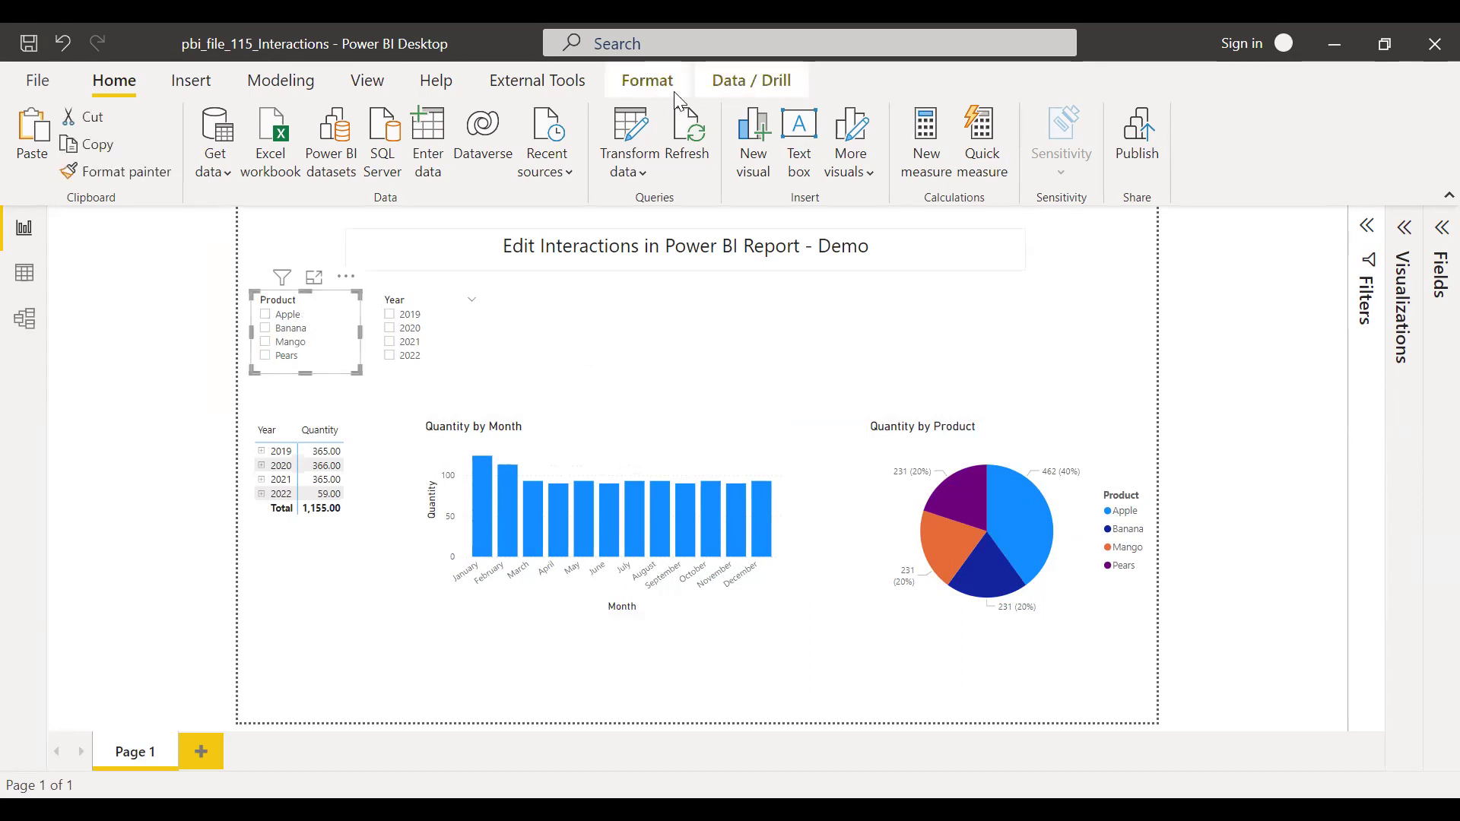
click(649, 80)
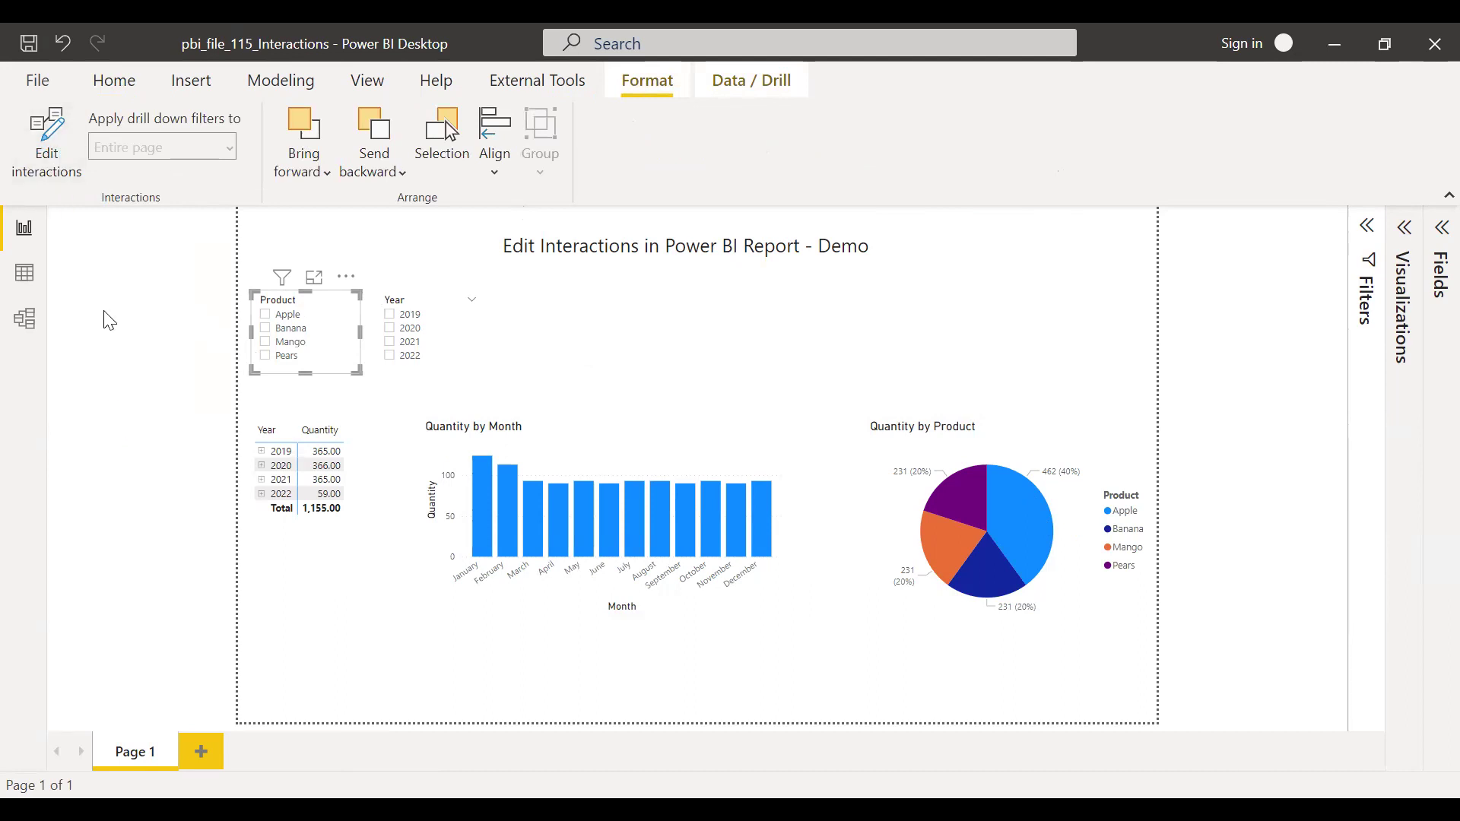
mouse_move(1042, 545)
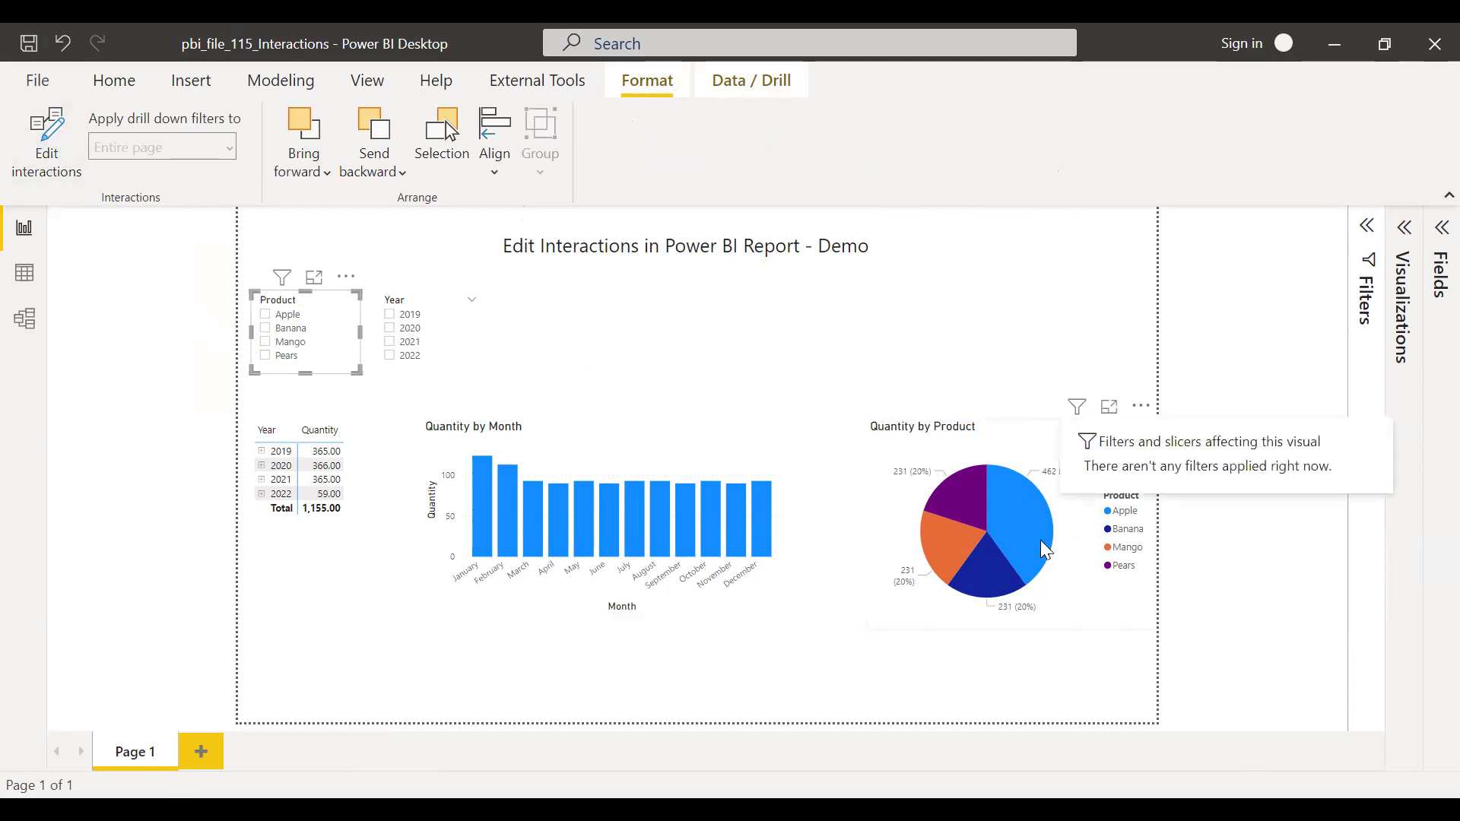
In Edit interactions, set the Quantity by Product pie chart to None for the Product slicer.
click(41, 136)
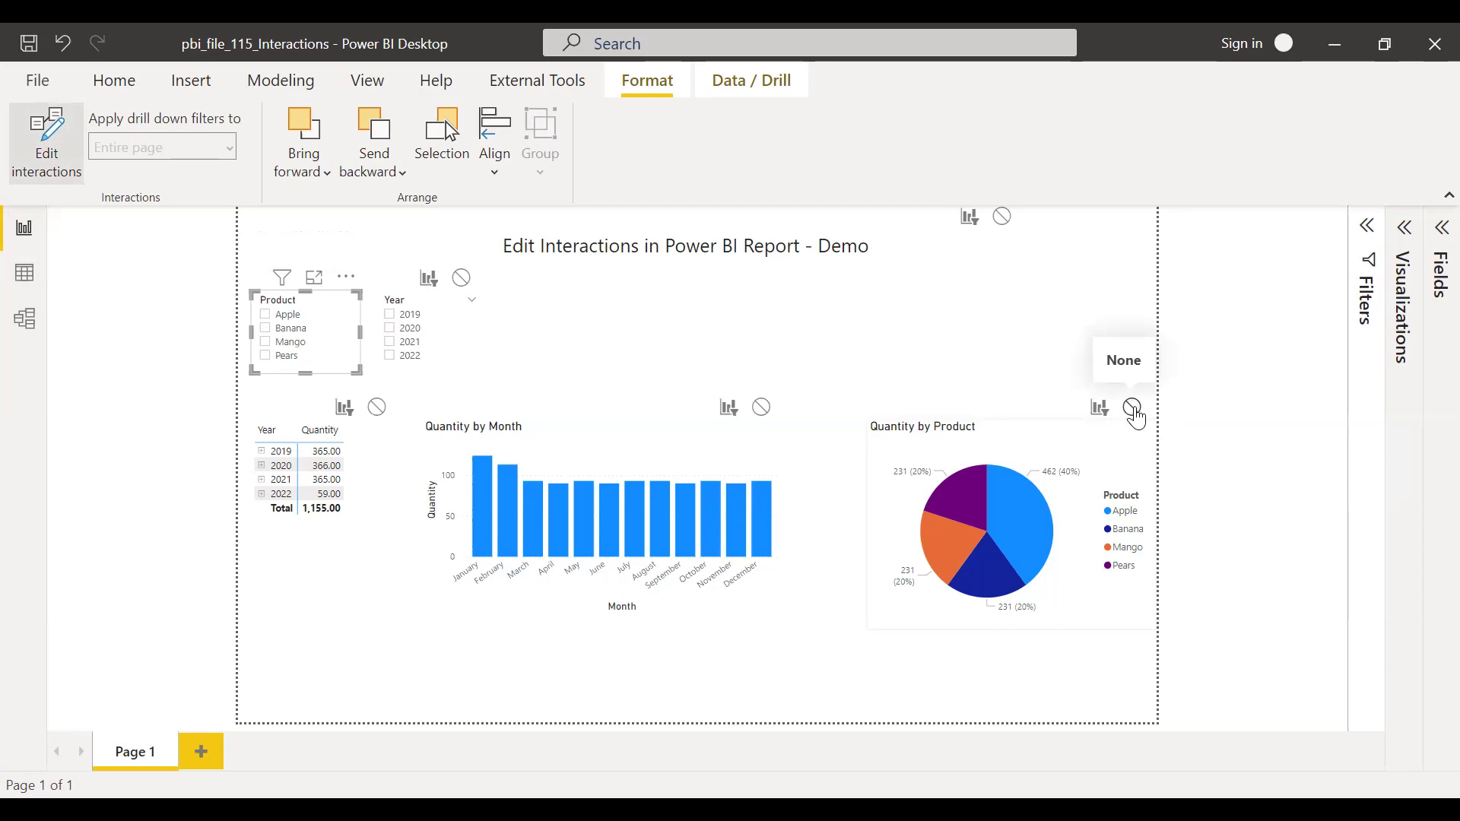
click(1133, 410)
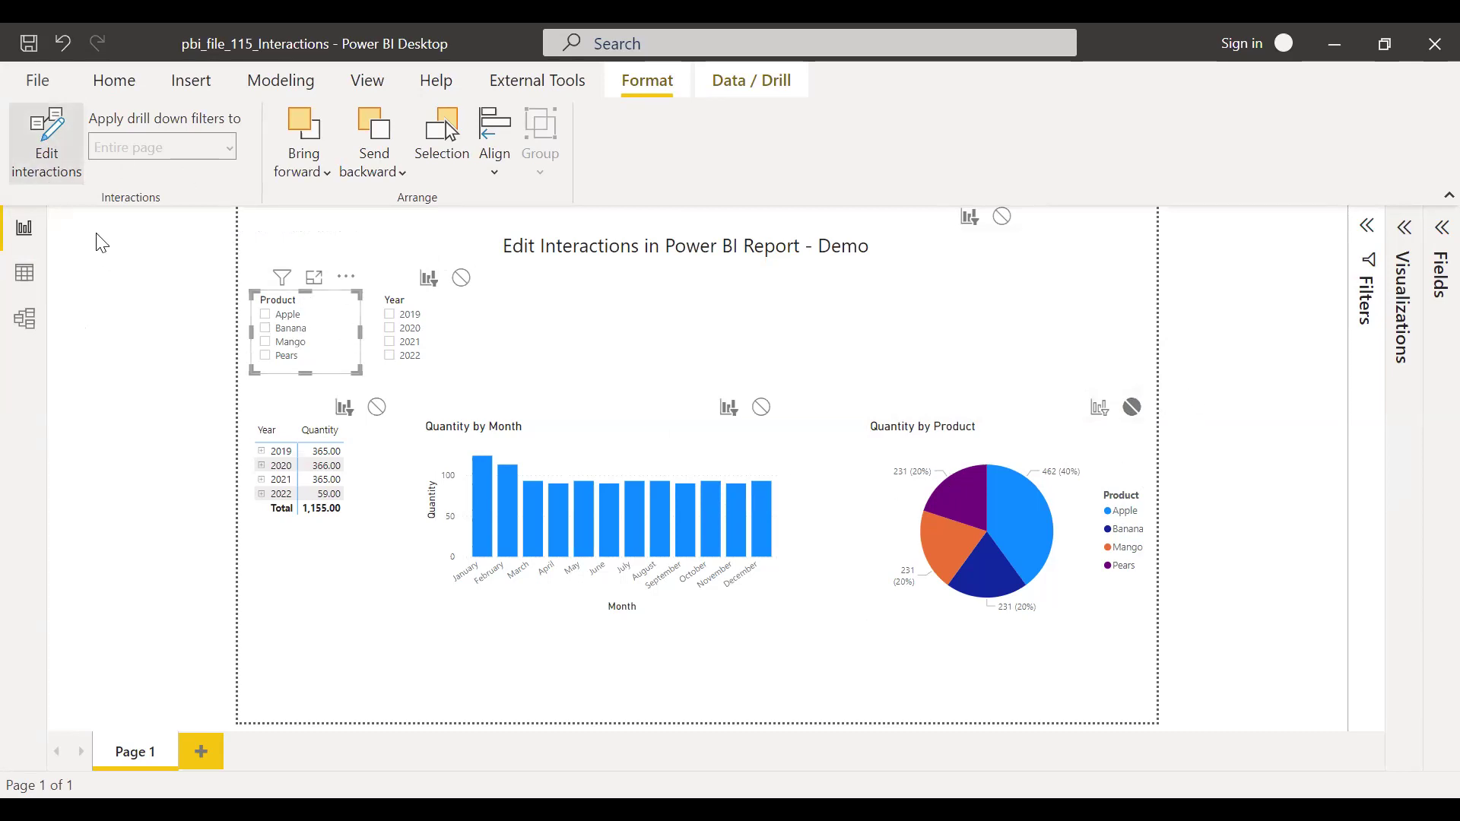
Exit interaction editing and filter to Apple: table and column chart show 462, pie stays unfiltered.
click(53, 159)
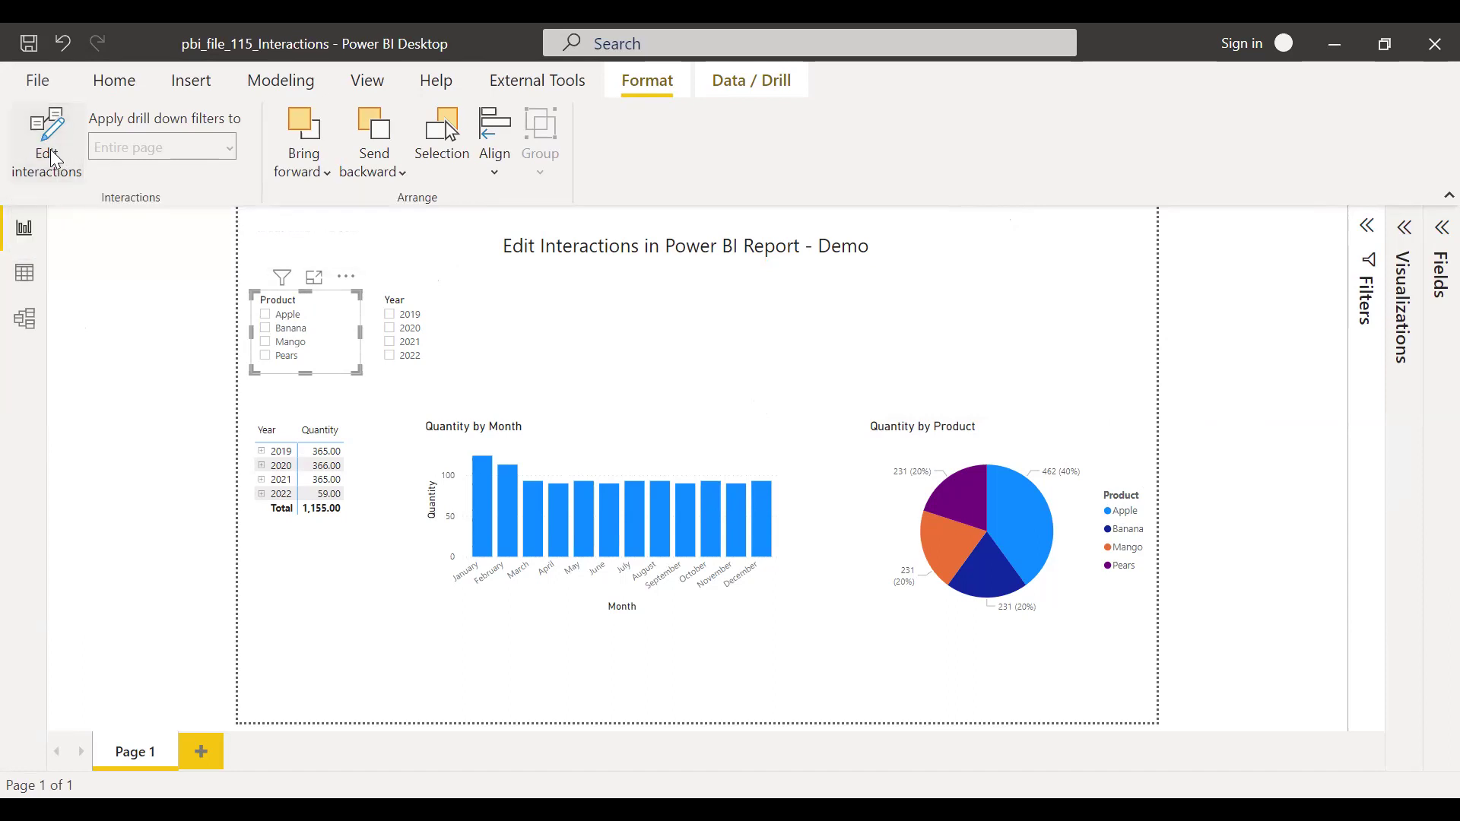
click(1252, 362)
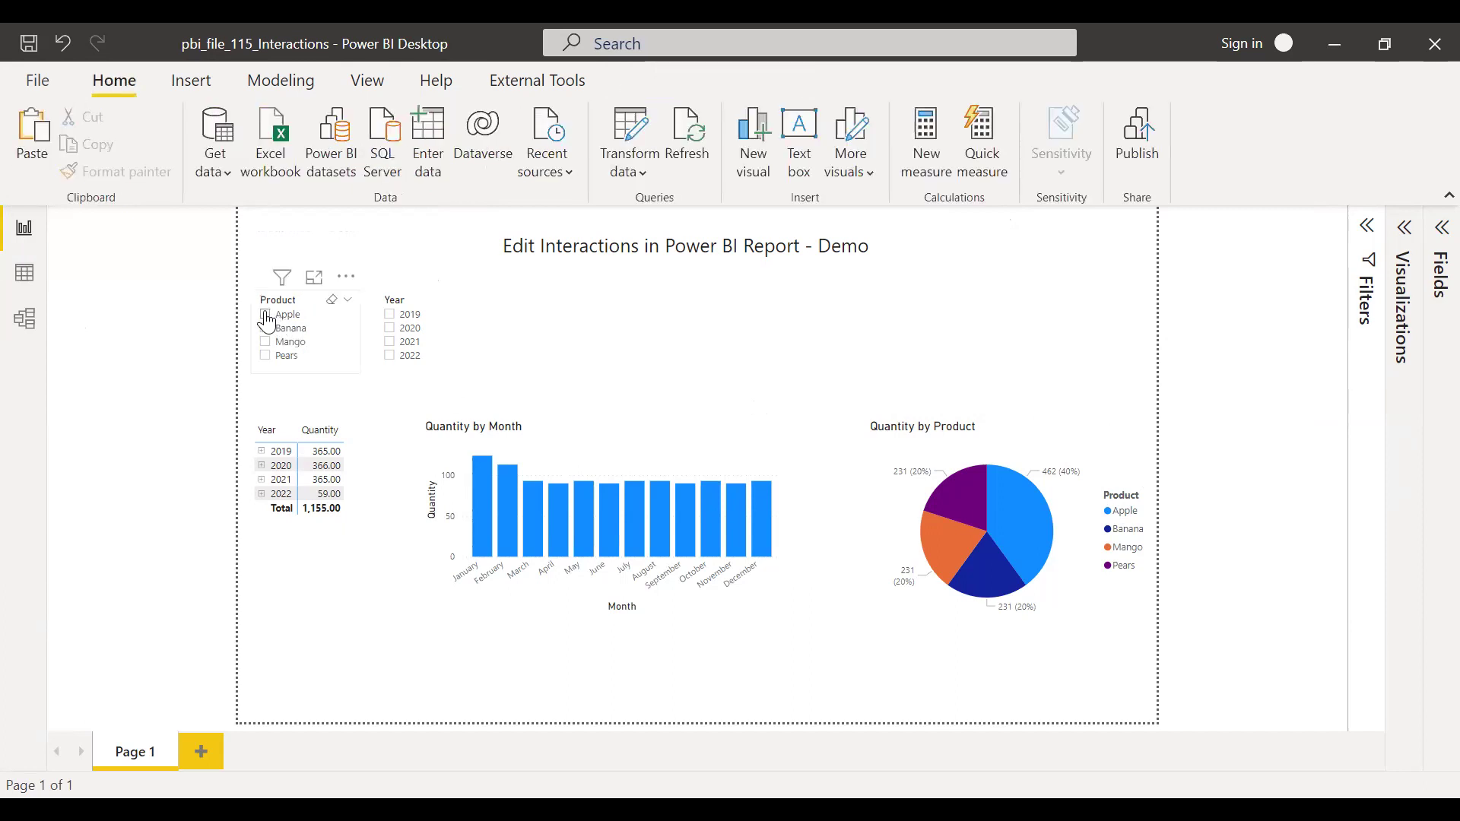
click(266, 315)
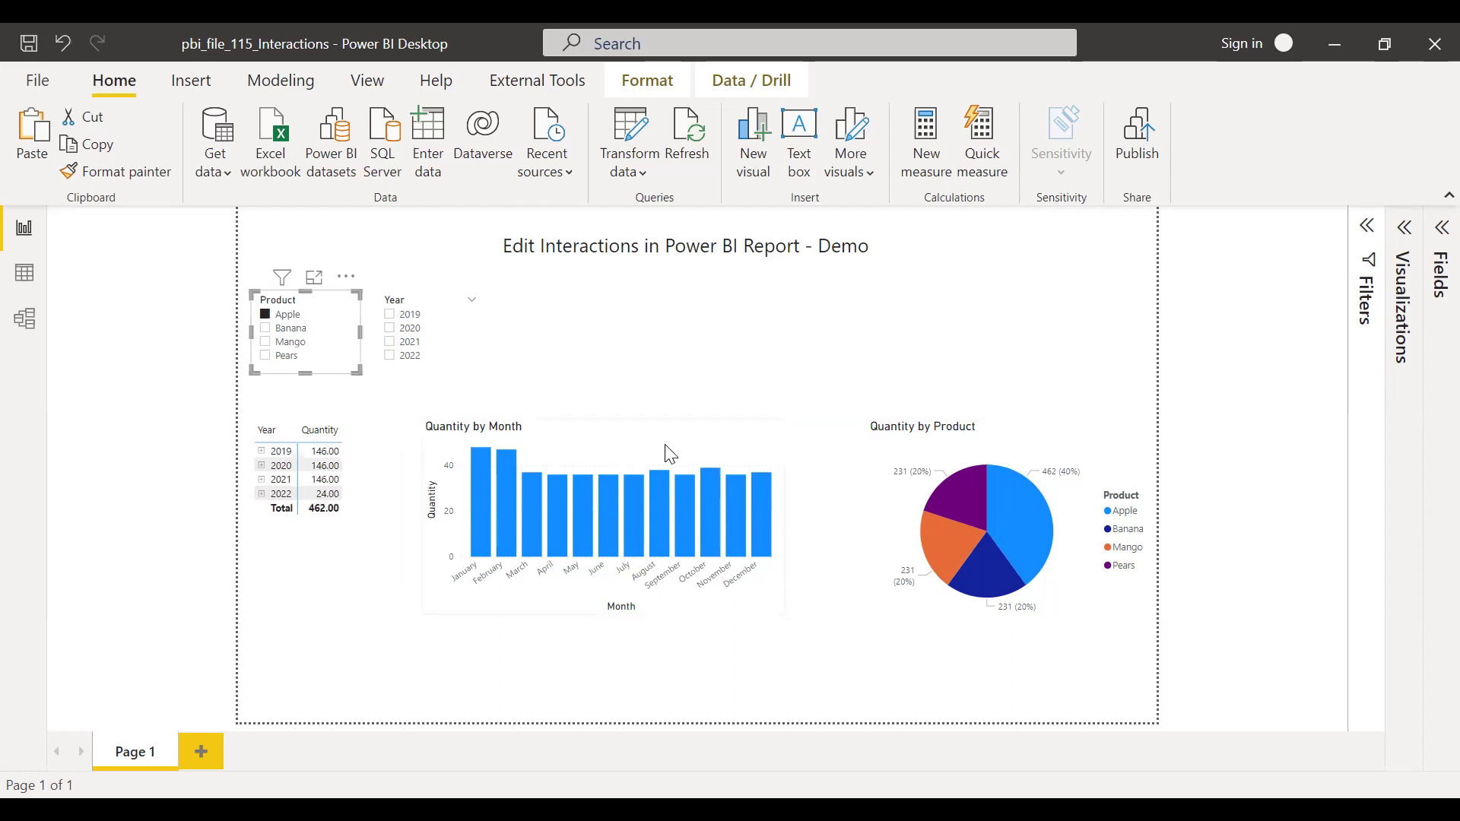
click(1252, 423)
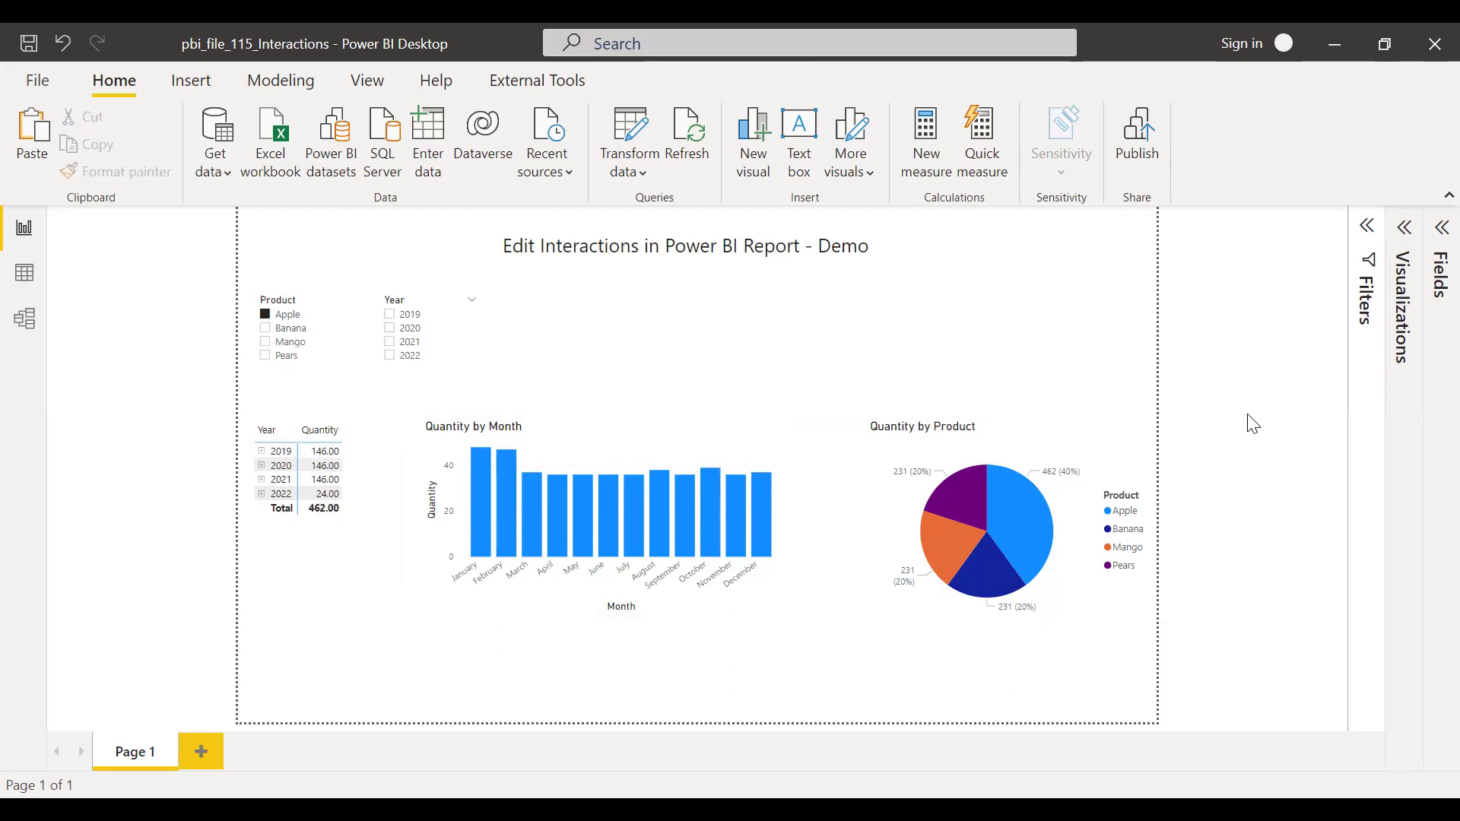